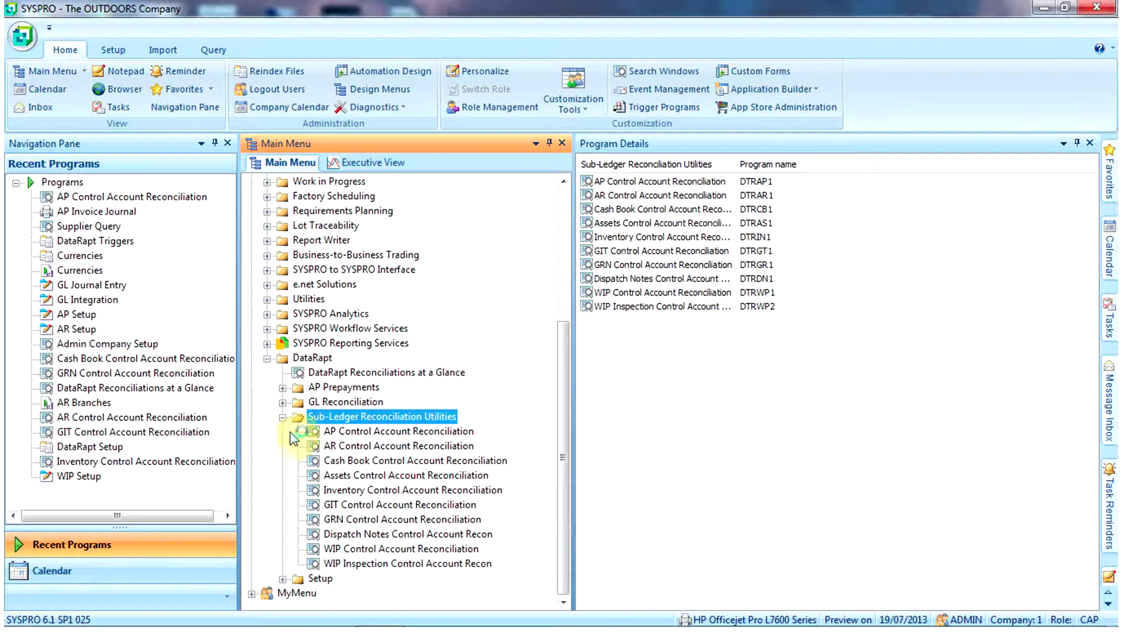
Open the AP Control Account Reconciliation program from the Sub-Ledger Reconciliation Utilities.
left_click(358, 433)
double_click(357, 433)
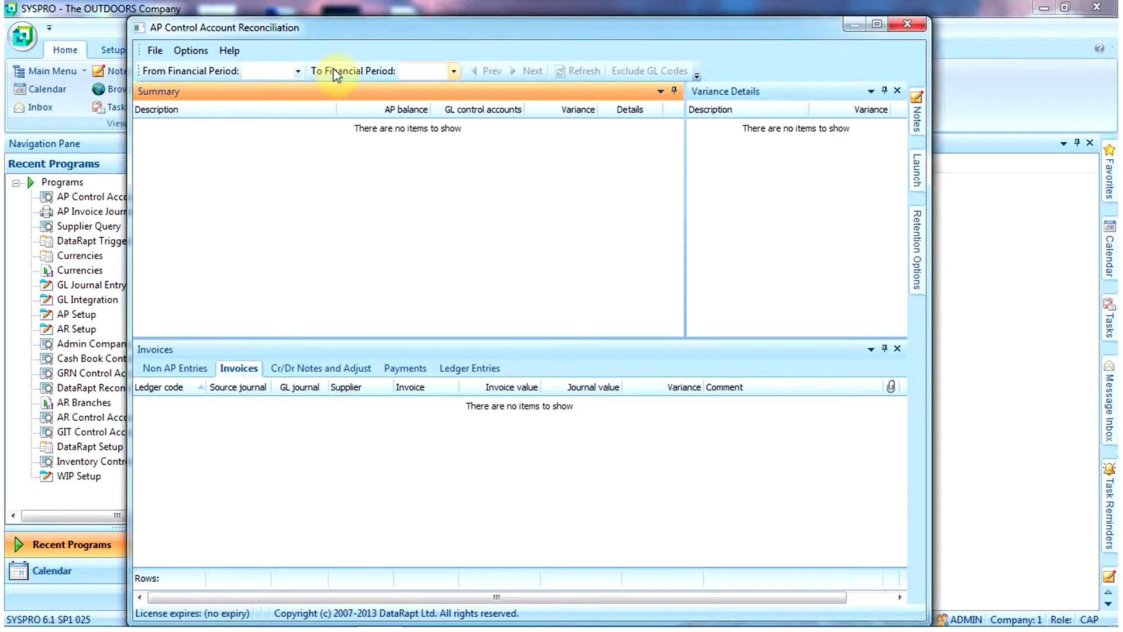
Check which starting financial periods are available and review the retention options through to their current settings and oldest refresh periods.
left_click(298, 71)
left_click_drag(295, 121, 293, 171)
left_click(296, 109)
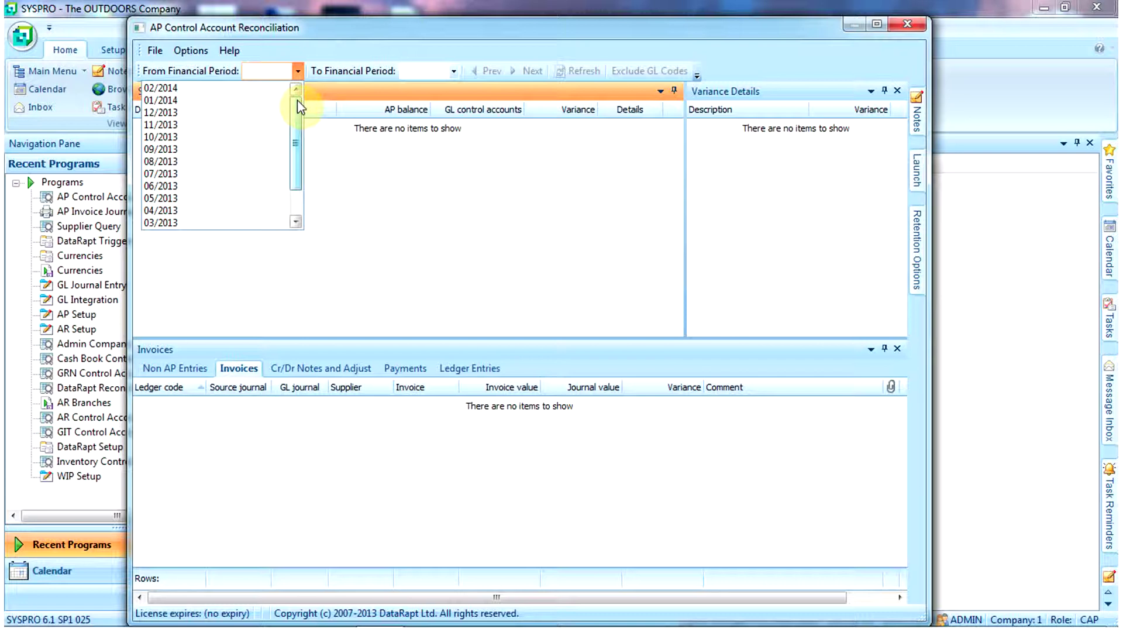
left_click(917, 257)
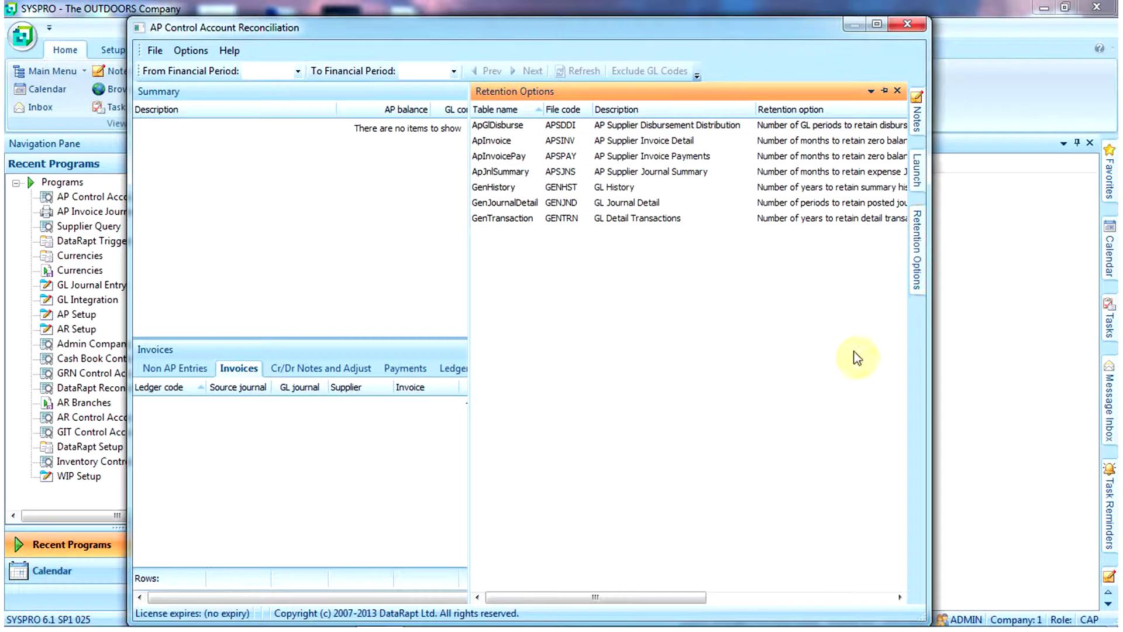
left_click_drag(679, 598, 878, 608)
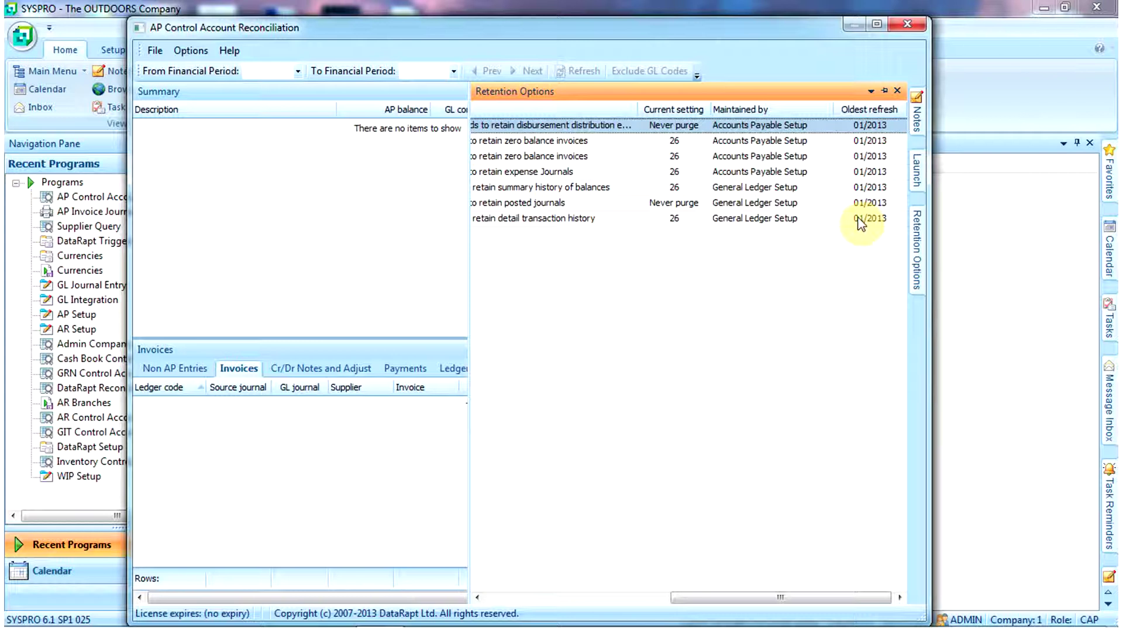
Load the reconciliation from financial period 02/2014 and refresh its data.
left_click(297, 72)
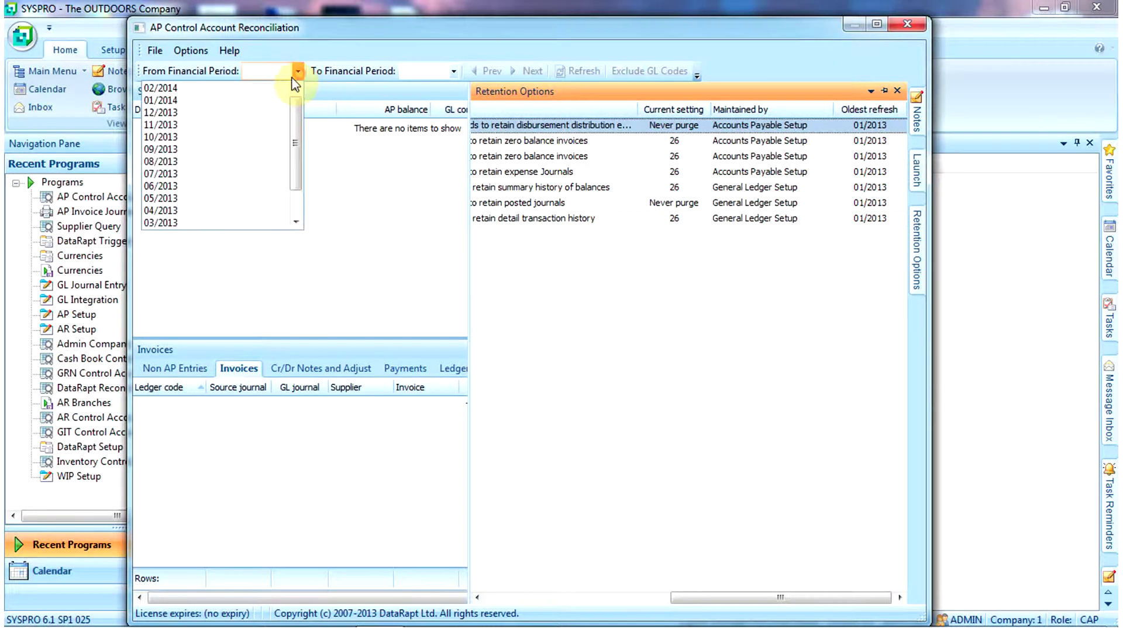
left_click(280, 87)
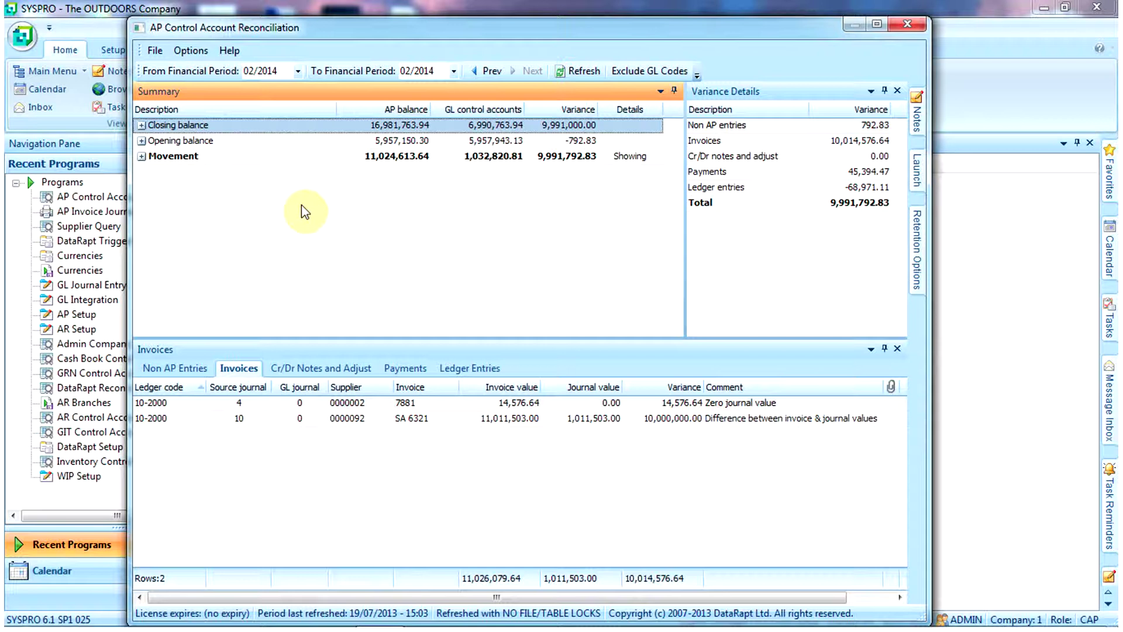
left_click(581, 71)
Review the reconciliation preferences and close them without changing anything.
left_click(205, 54)
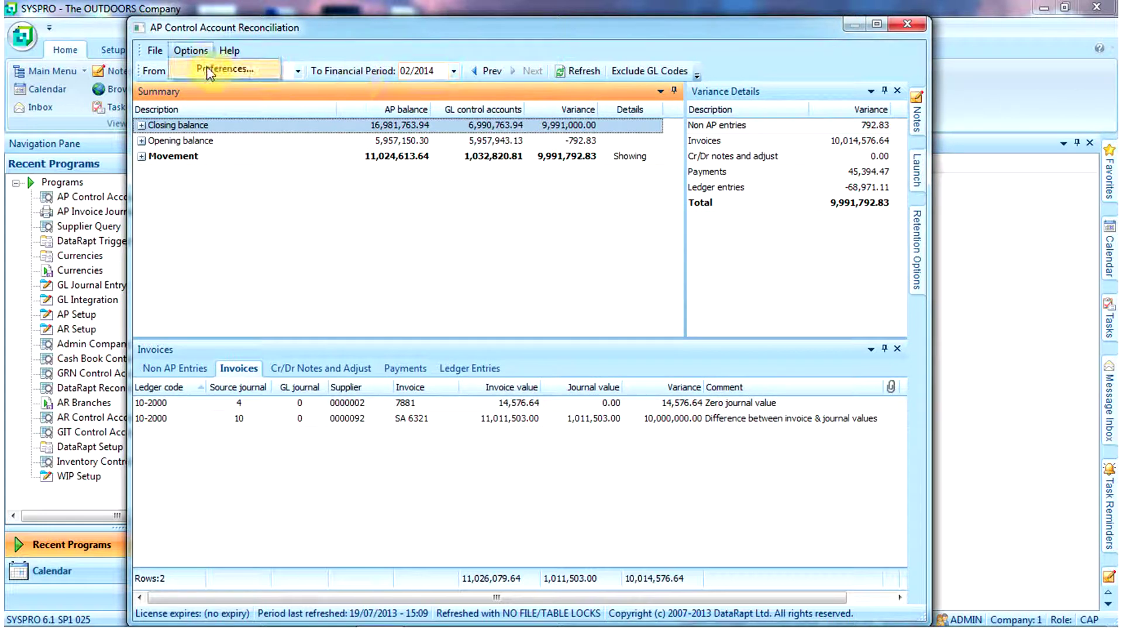
left_click(210, 68)
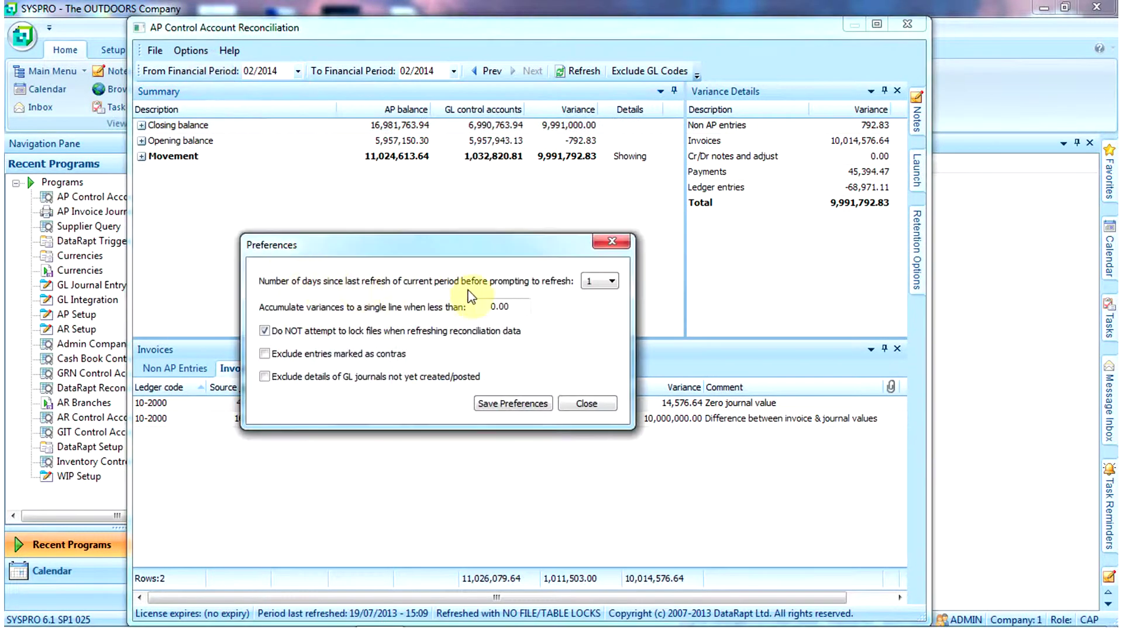
left_click(588, 405)
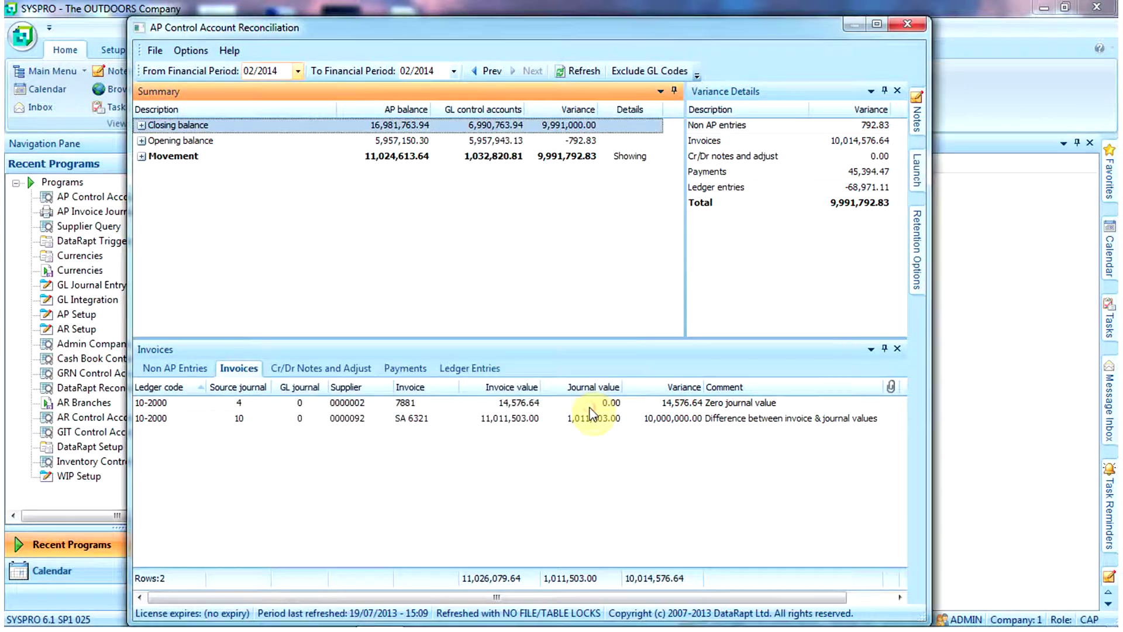
left_click(418, 71)
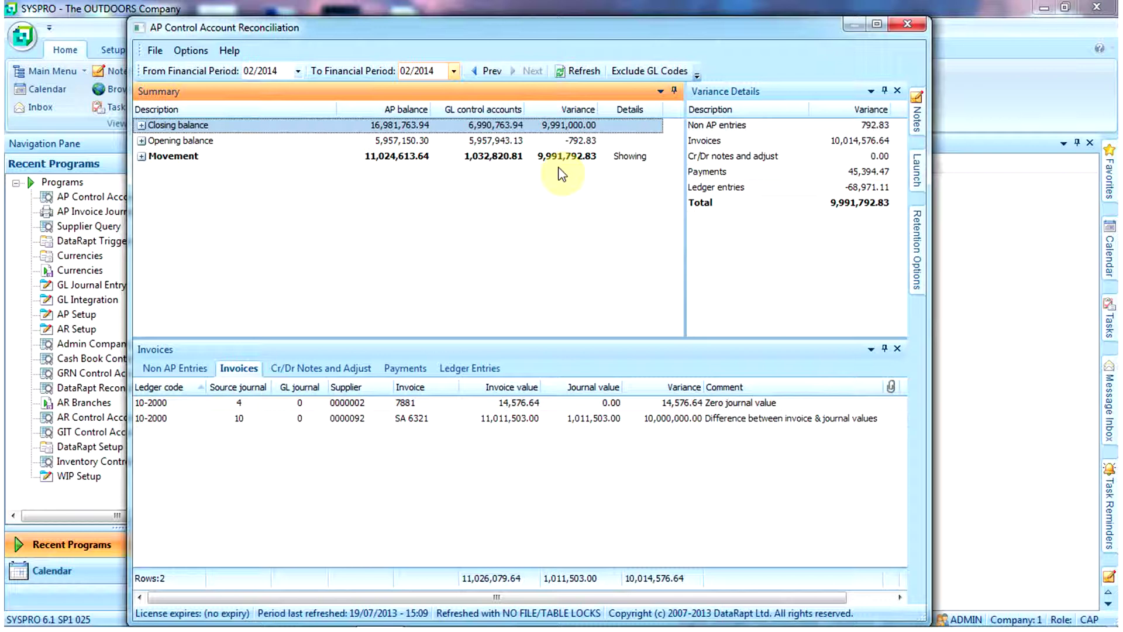
Break the opening balance down by ledger code, inspect the branch behind 30-2000 Payables - East, and collapse the breakdown.
left_click(141, 141)
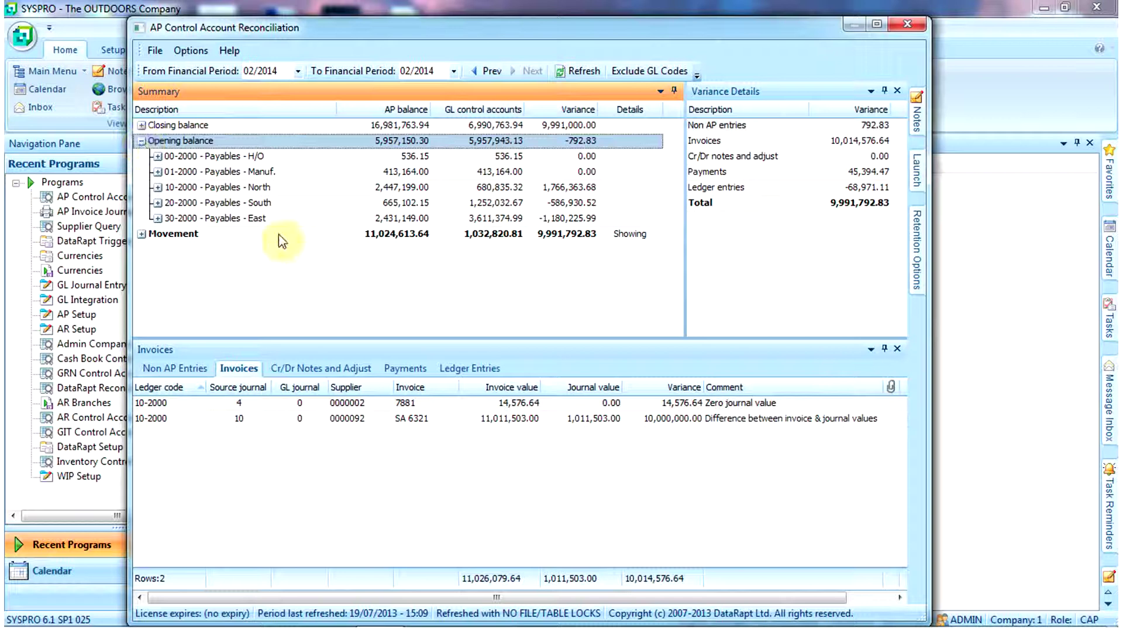
left_click(348, 218)
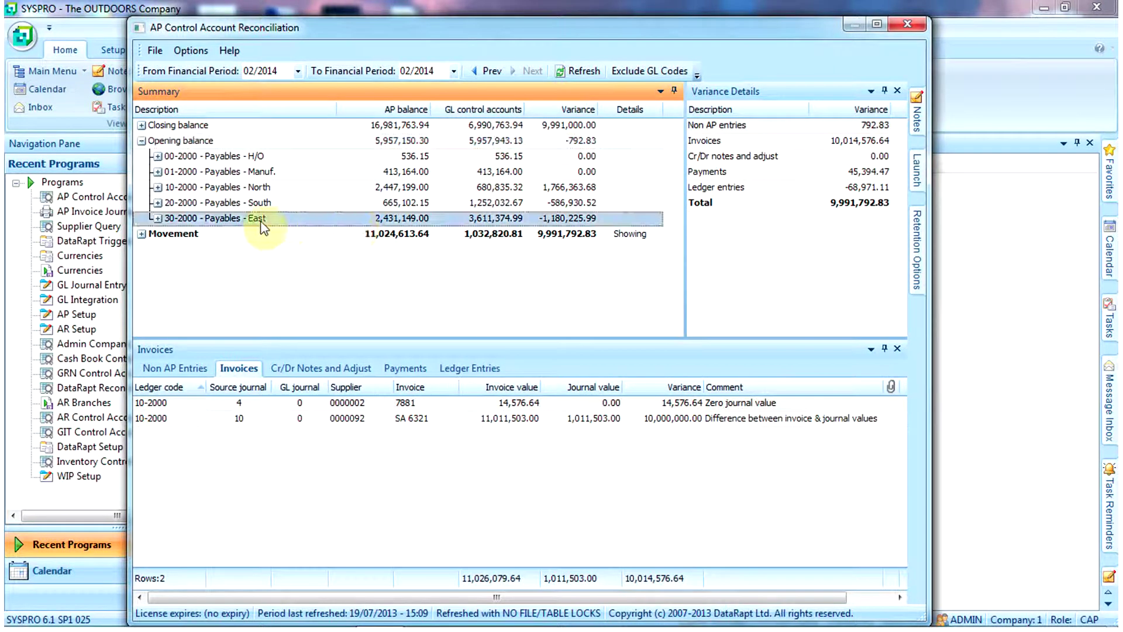
left_click(159, 218)
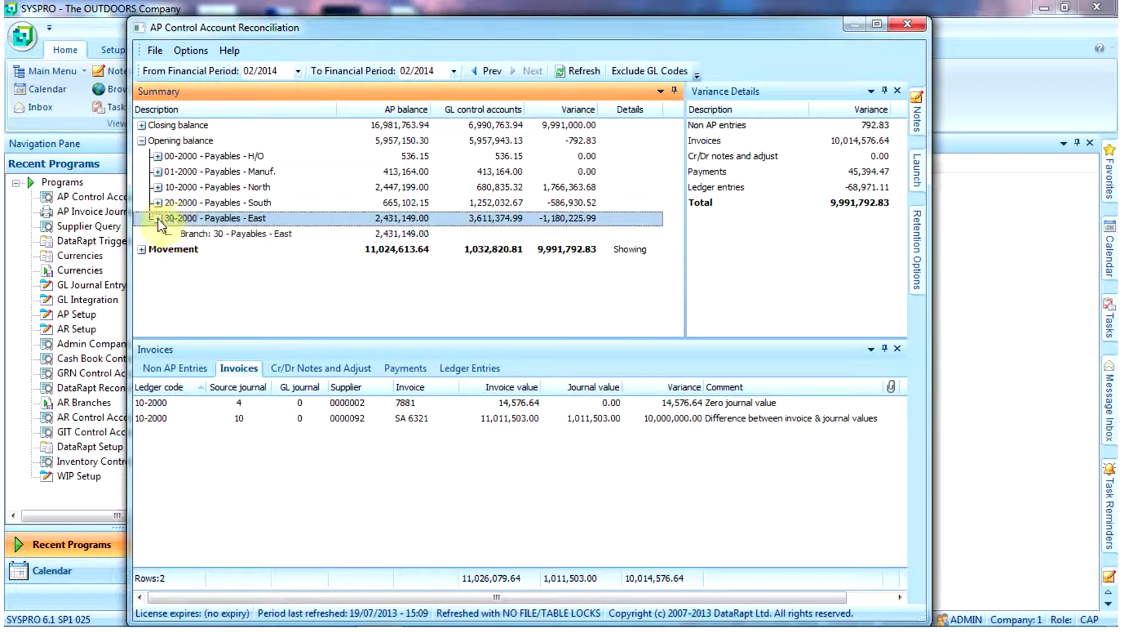
left_click(146, 142)
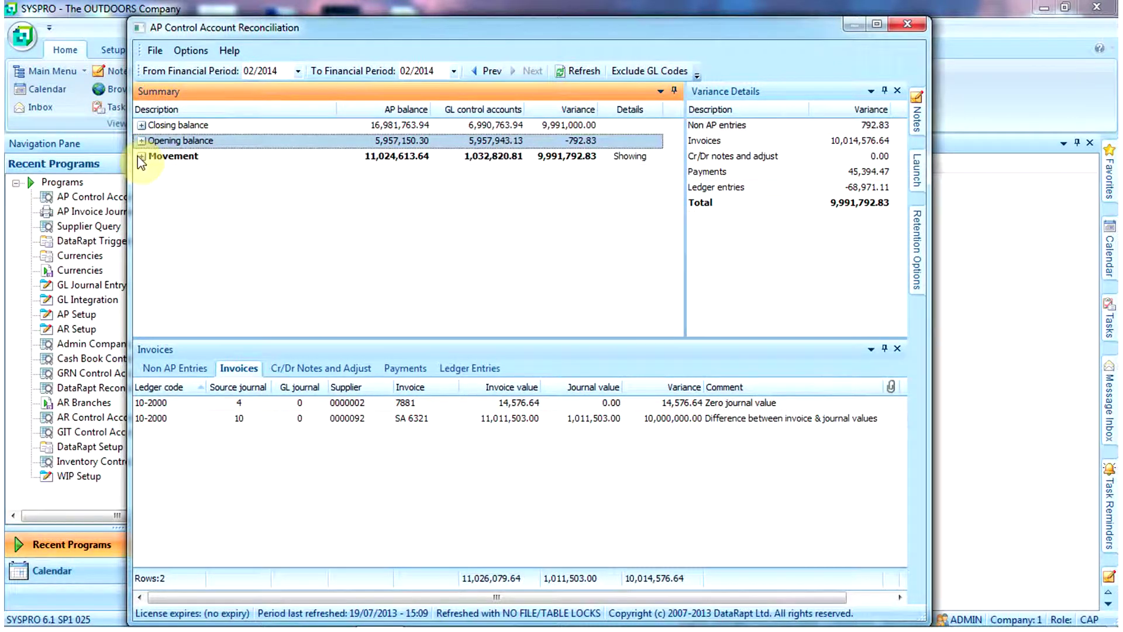
Break the movement down by ledger code, show the variance details for 10-2000 Payables - North, and return to the total movement details.
left_click(141, 157)
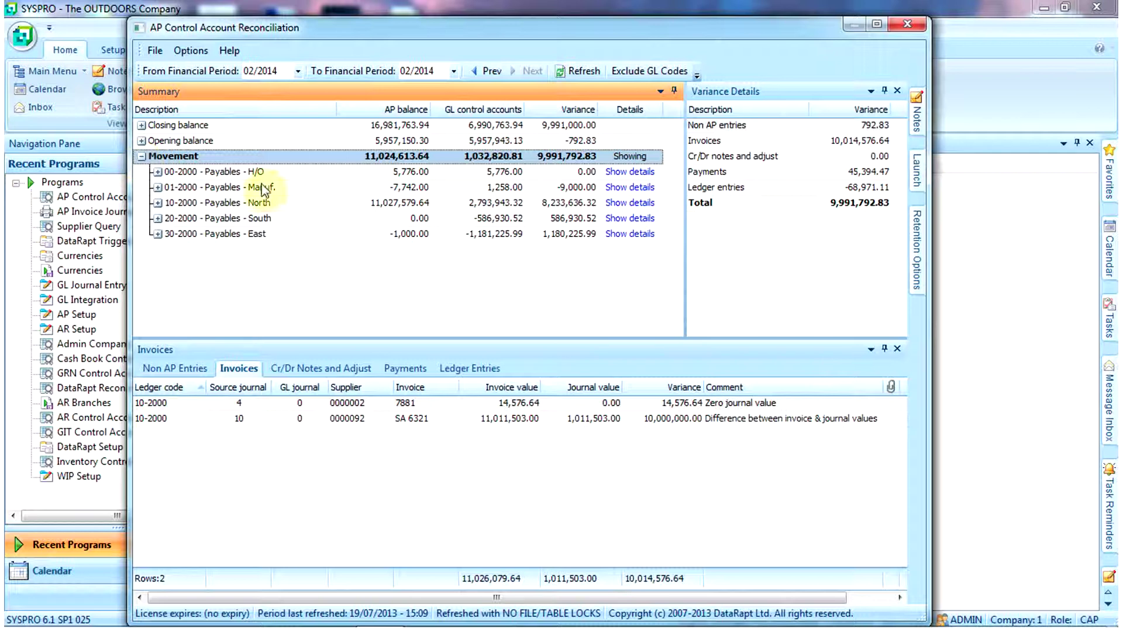
left_click(641, 206)
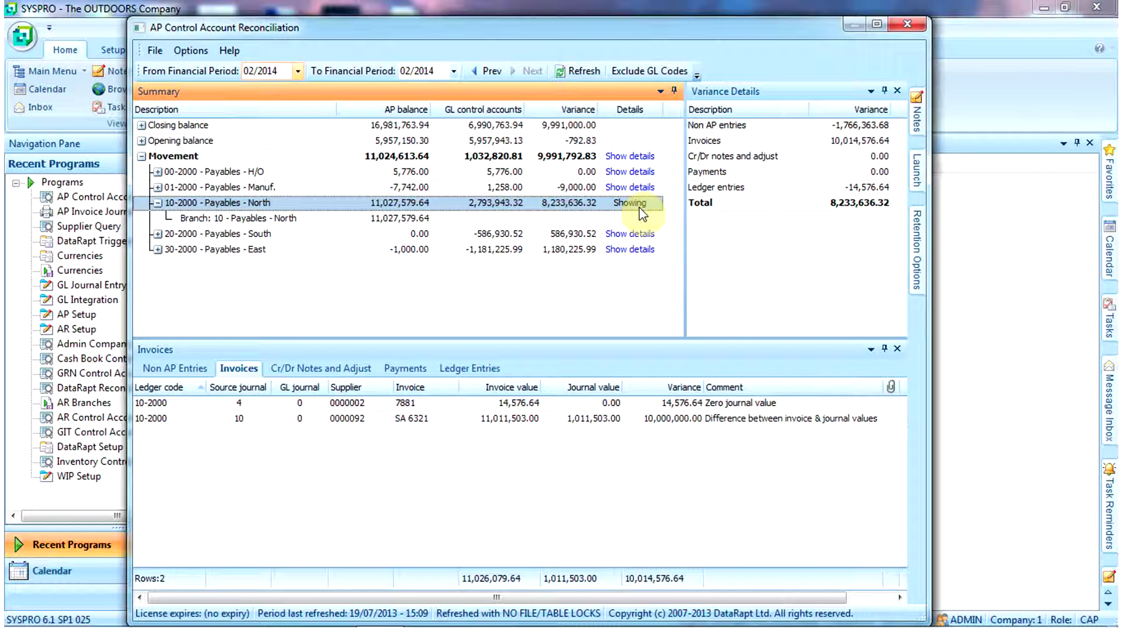
left_click(636, 157)
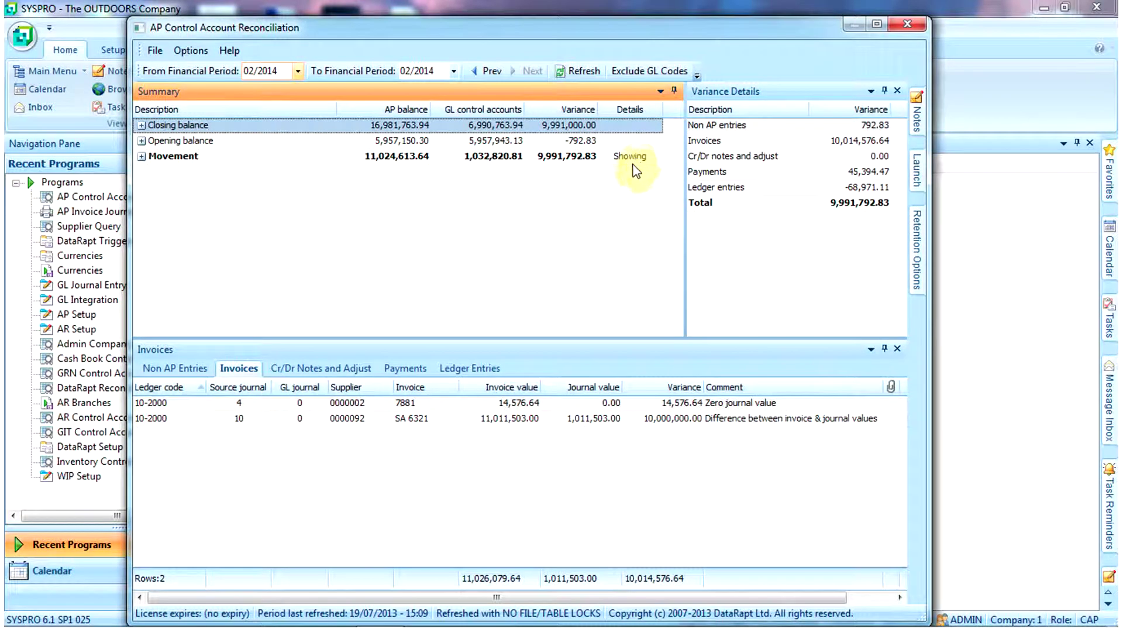
Exclude ledger codes 20-2000 Payables - South and 30-2000 Payables - East from the reconciliation, save, and list the operator's exclusions.
left_click(649, 73)
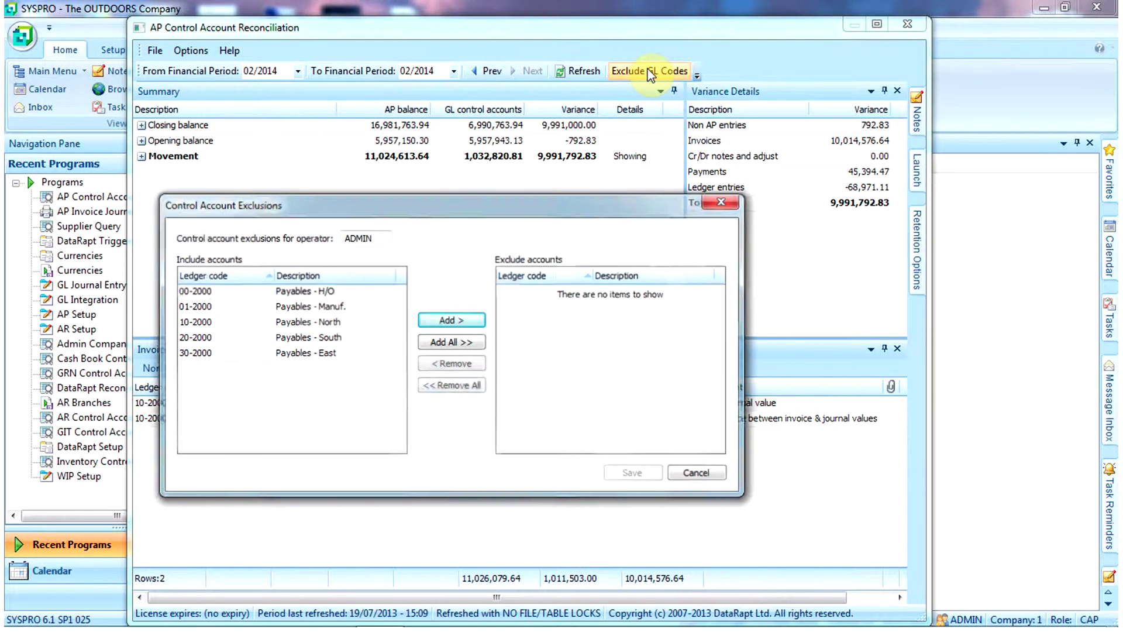
left_click(369, 338)
left_click(430, 322)
left_click(369, 338)
left_click(431, 321)
left_click(639, 475)
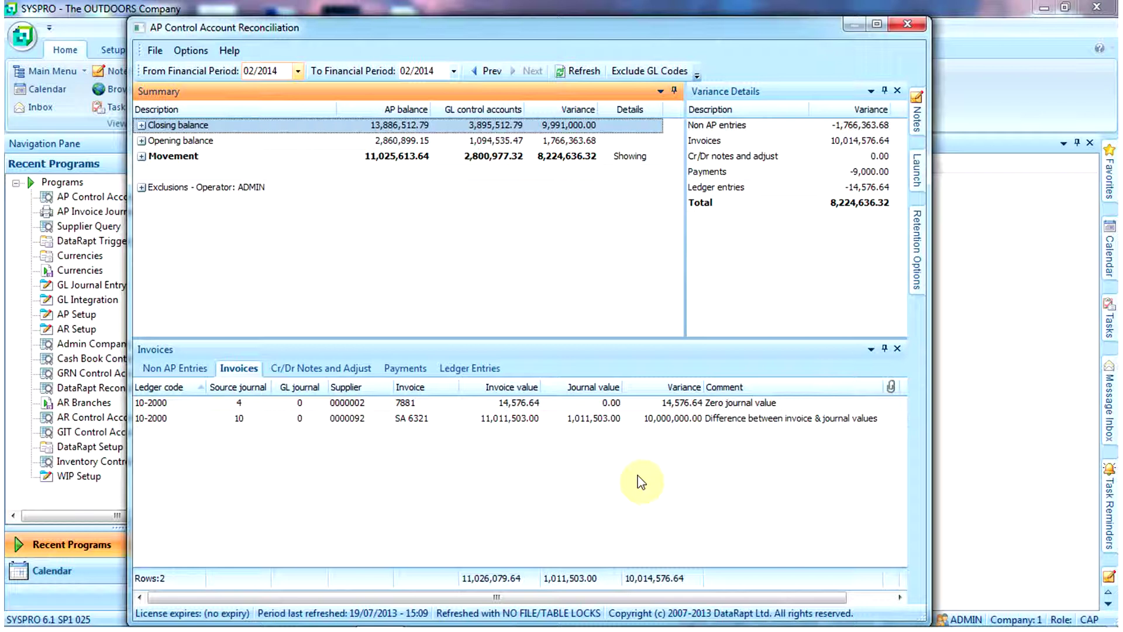
left_click(143, 188)
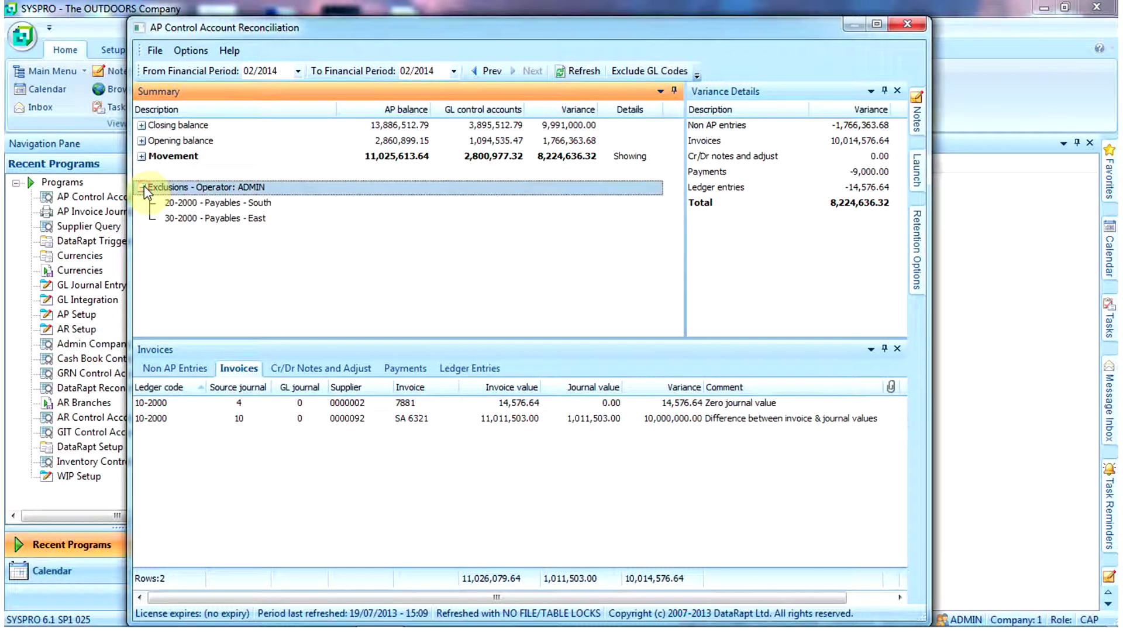
Remove all control account exclusions so every ledger code is included again, and save.
left_click(649, 71)
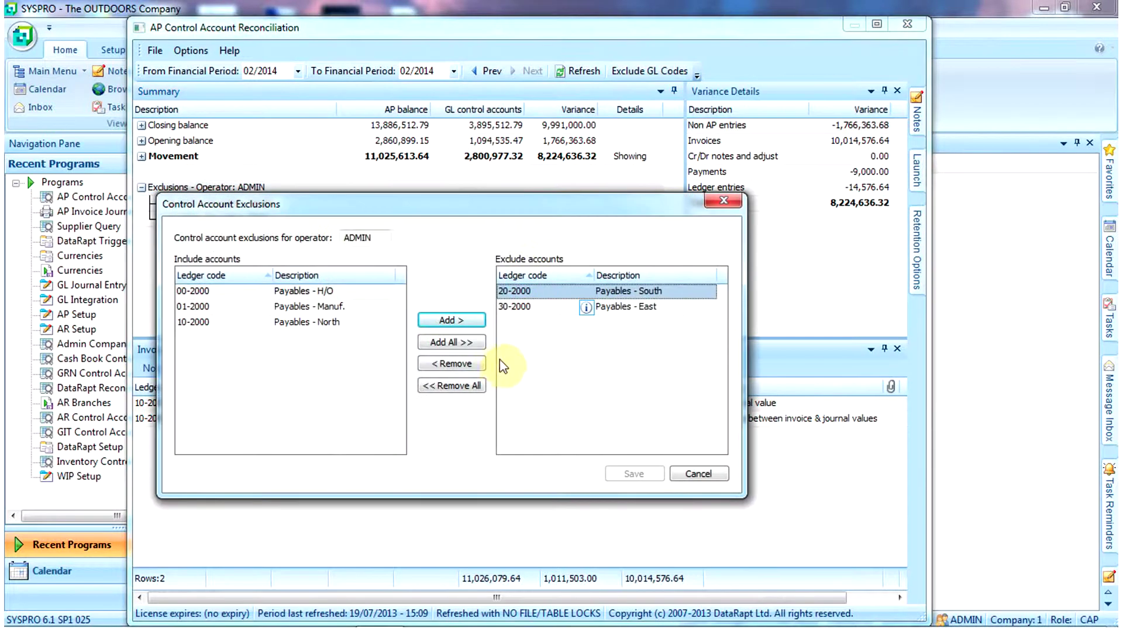
left_click(452, 385)
left_click(631, 474)
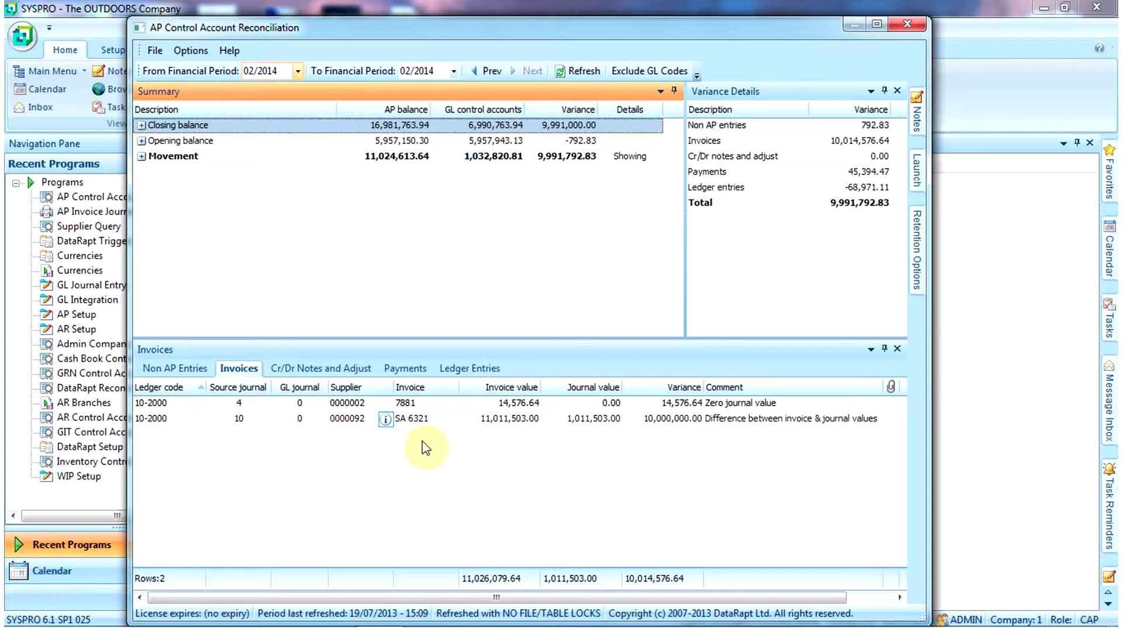
View the What Next guidance, related launch programs and available actions for the invoice with differing invoice and journal values.
right_click(433, 420)
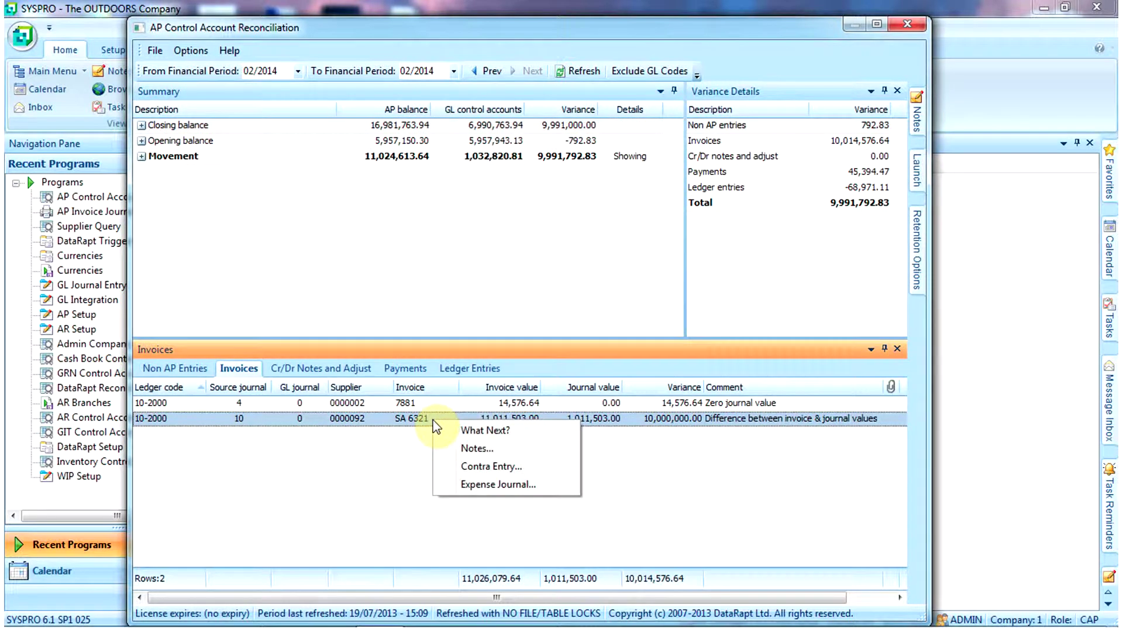
left_click(473, 431)
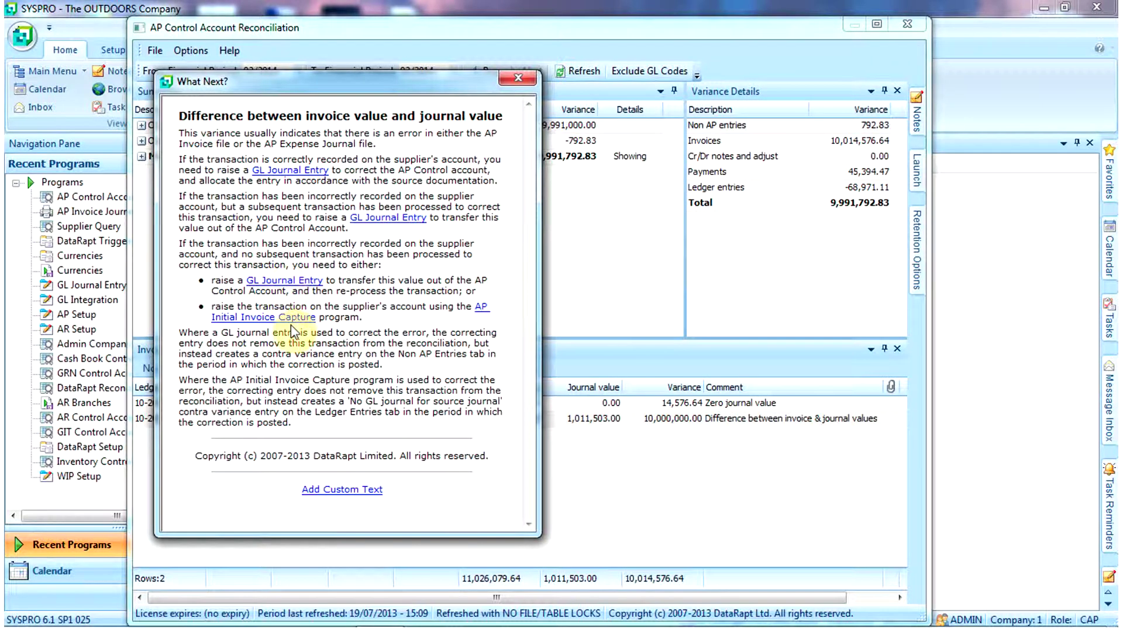
left_click(917, 173)
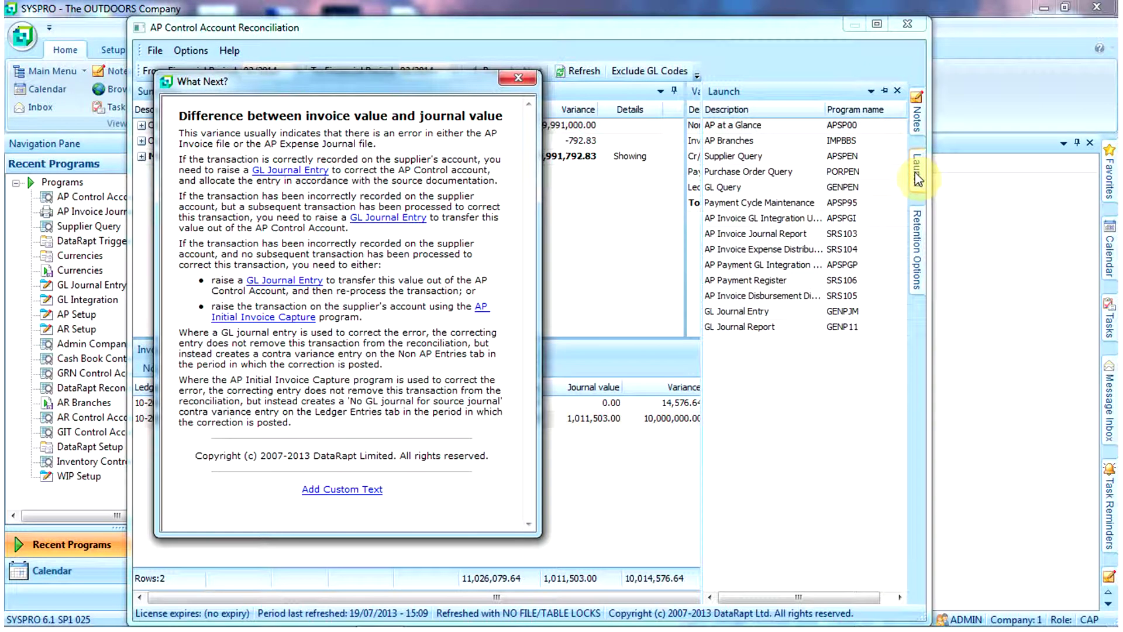
left_click(531, 74)
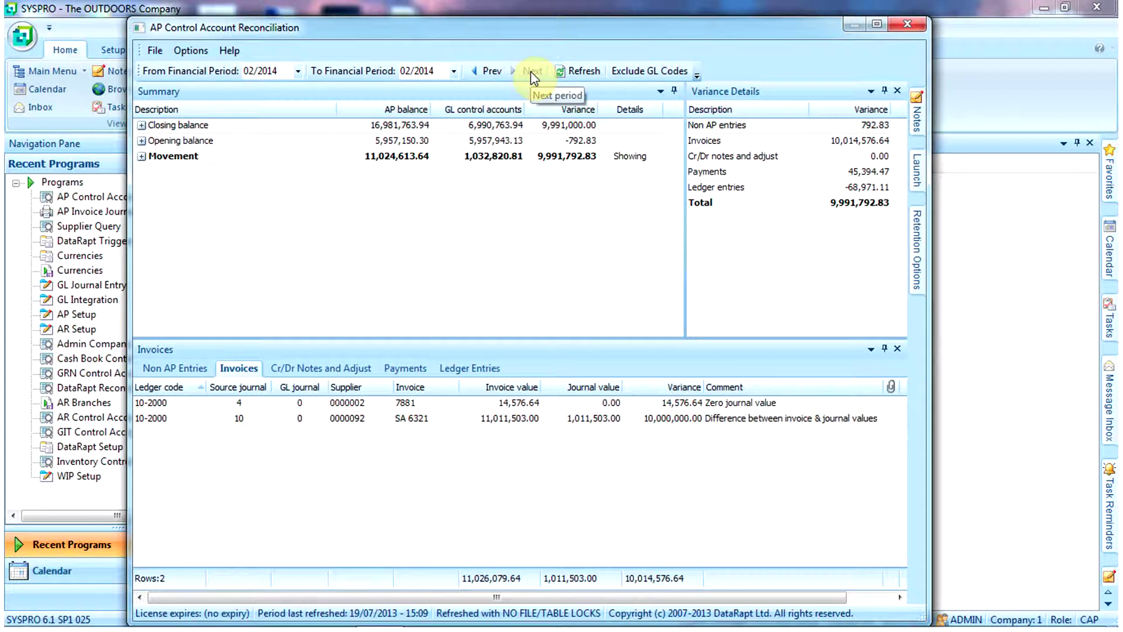
right_click(539, 423)
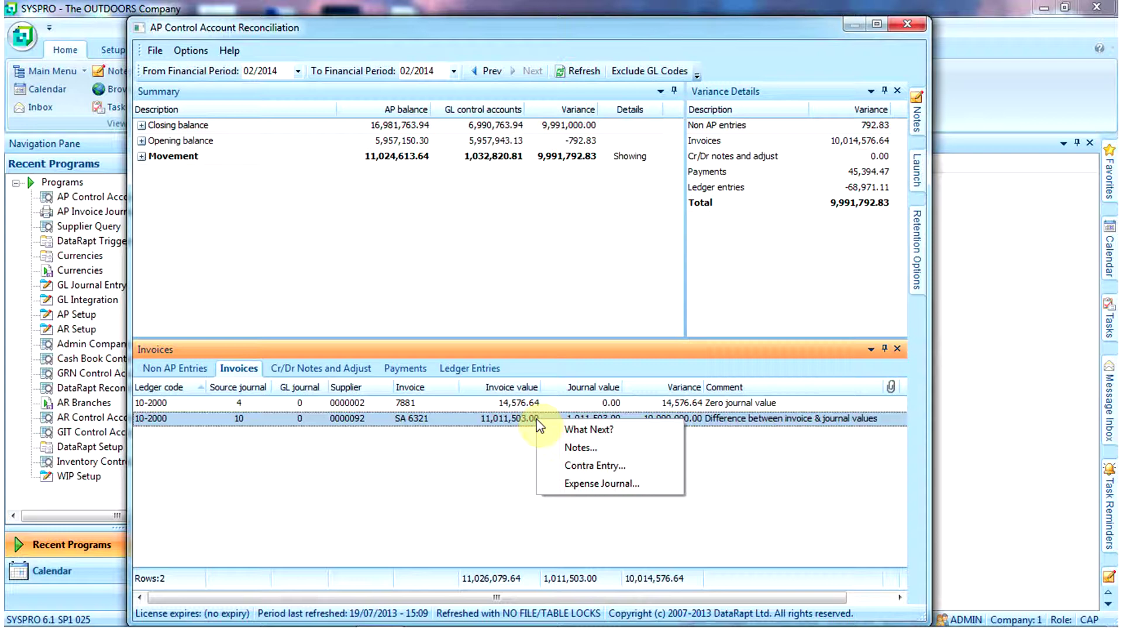
left_click(518, 438)
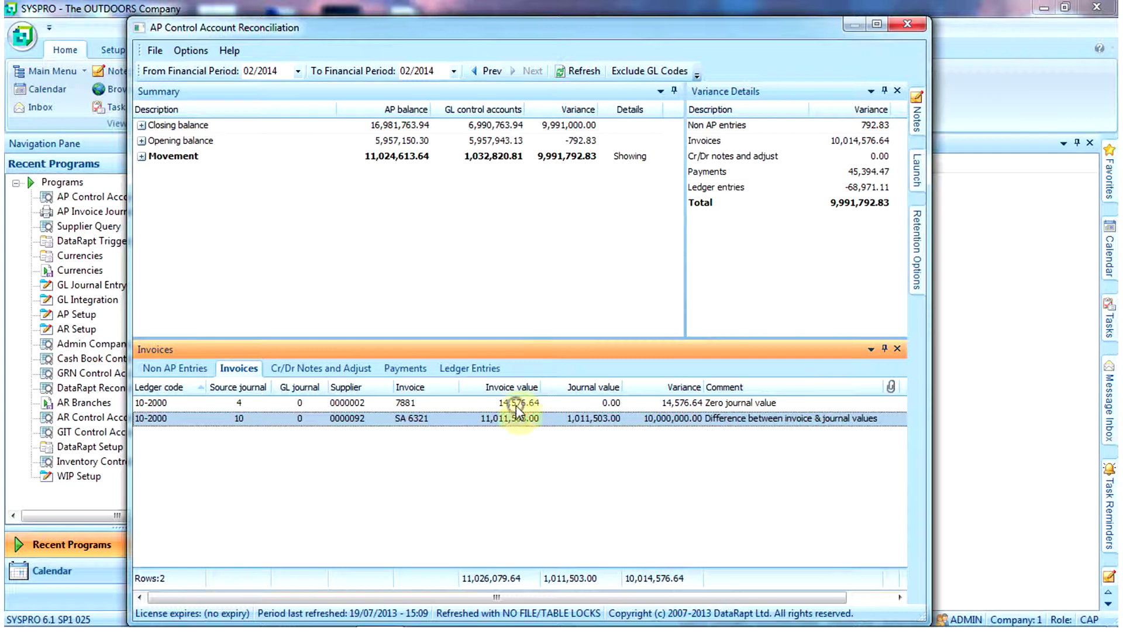
Group the zero-journal-value invoice with the 14,576.64 ledger entry of GL journal 34 as contra entries and save the group.
right_click(516, 405)
left_click(535, 455)
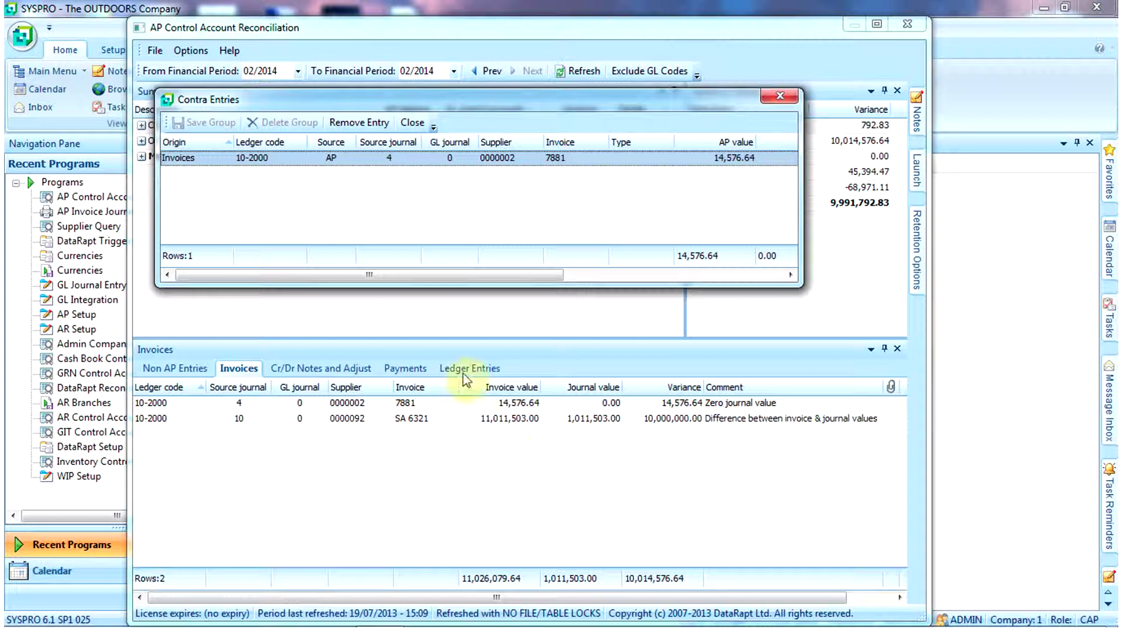
left_click(488, 368)
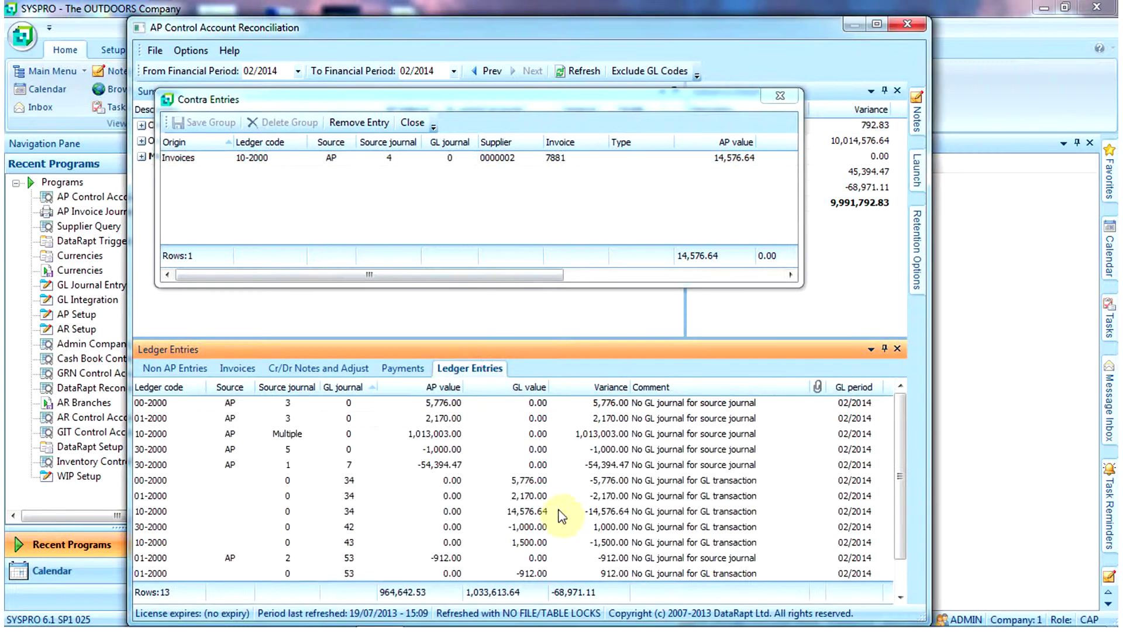
double_click(610, 511)
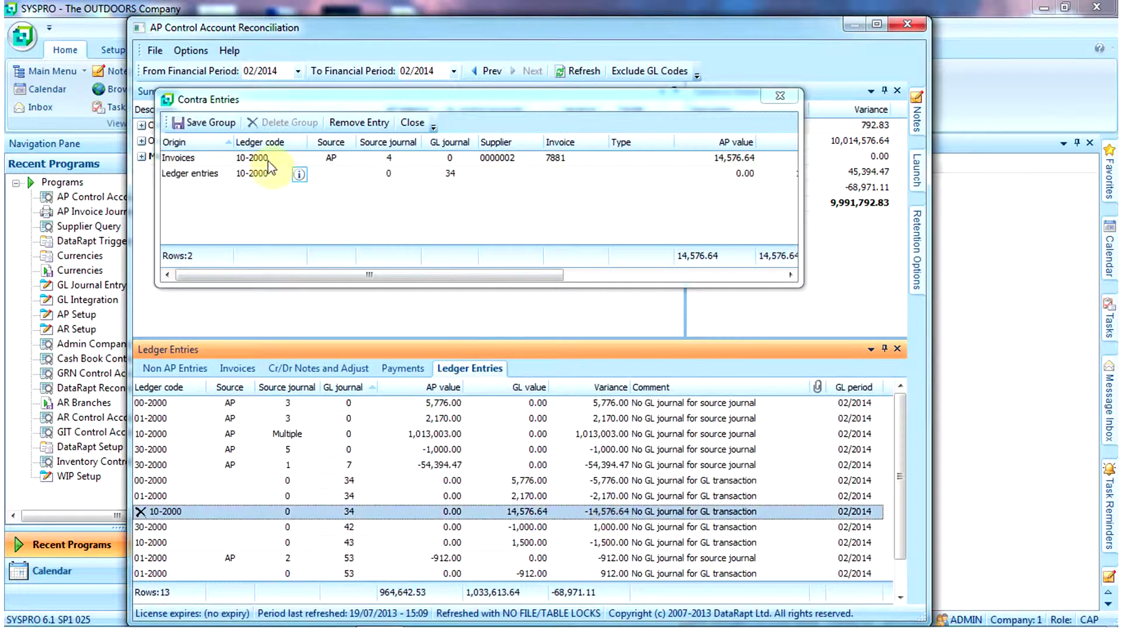
left_click(198, 123)
left_click(606, 322)
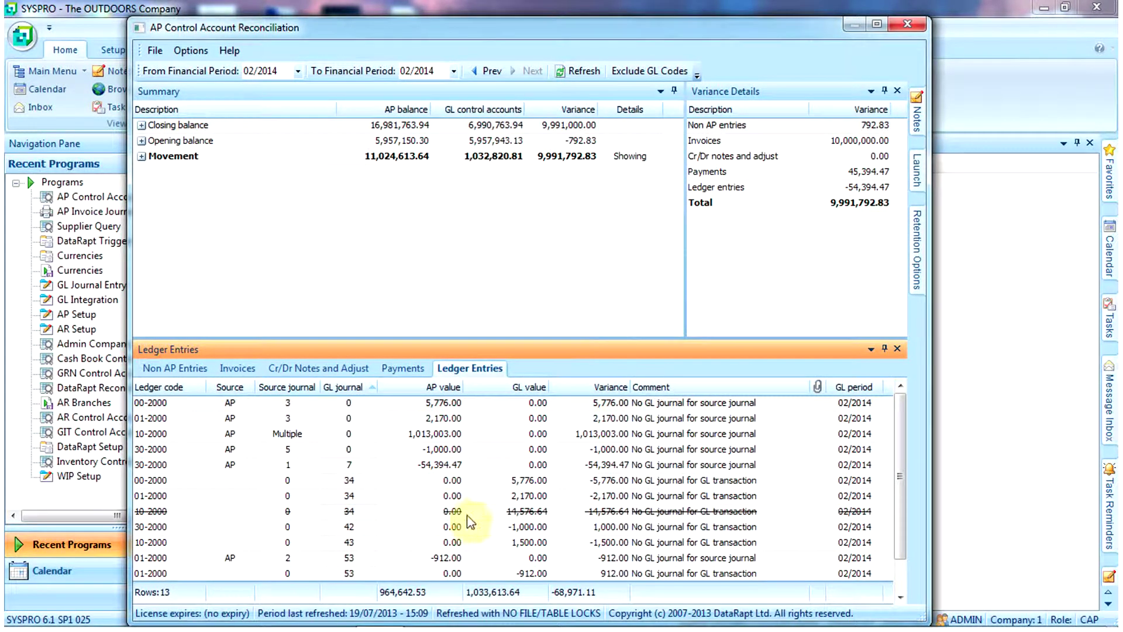
Check the contra marking in the invoice variances and the preference for excluding contras, and close the reconciliation program.
left_click(237, 368)
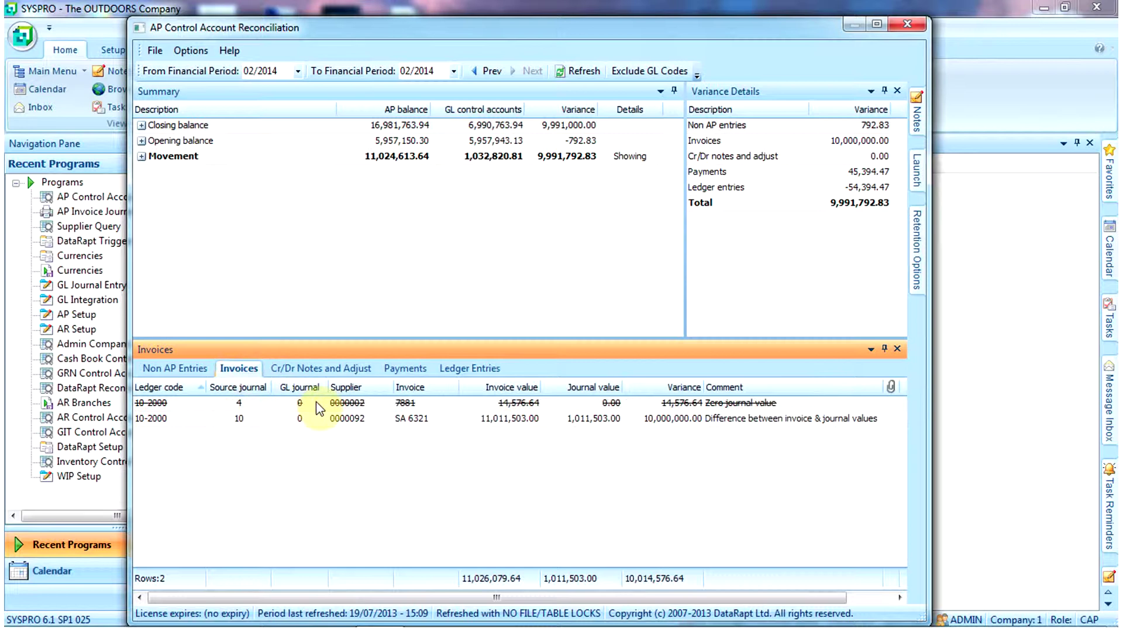
left_click(191, 50)
left_click(203, 82)
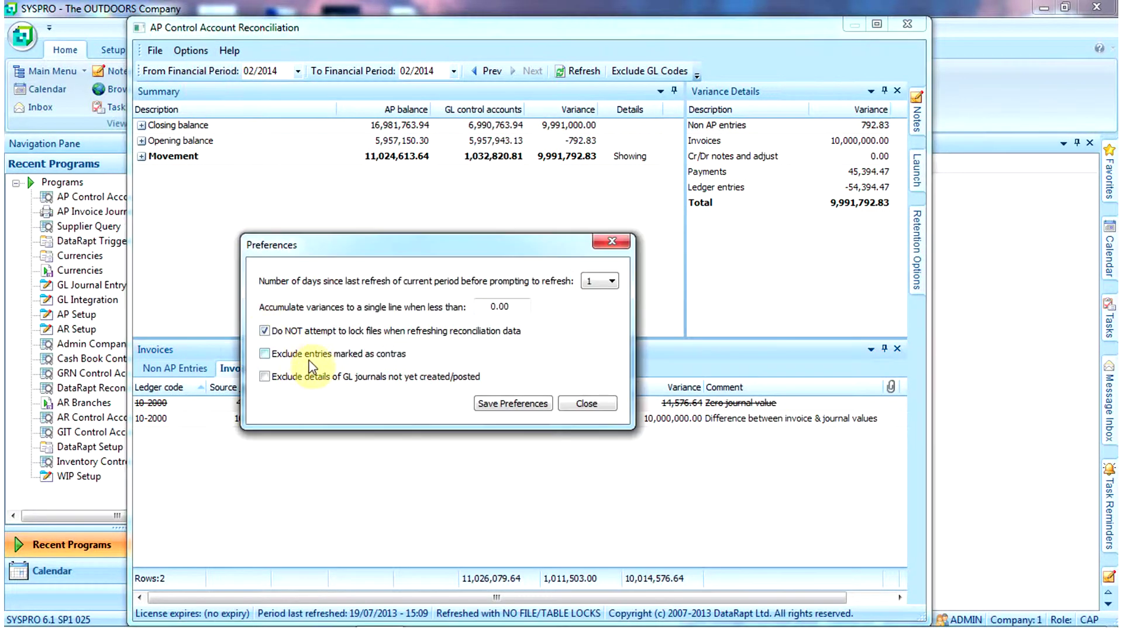
left_click(586, 403)
left_click(908, 23)
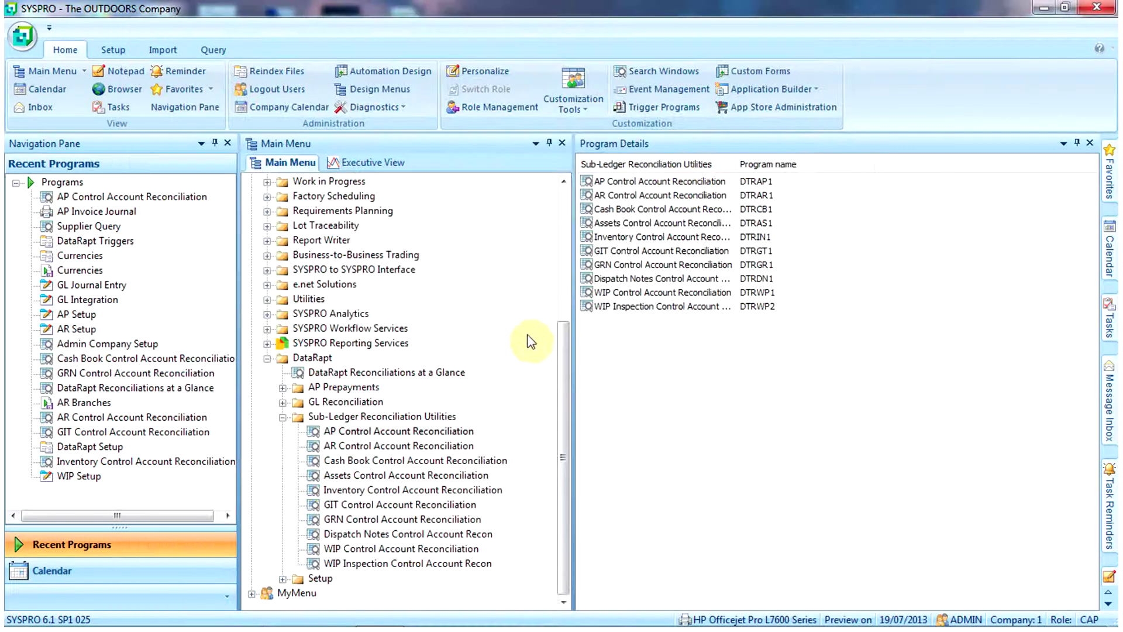
Open DataRapt Reconciliations at a Glance and launch the control account reconciliation for Accounts Payable from it.
double_click(442, 376)
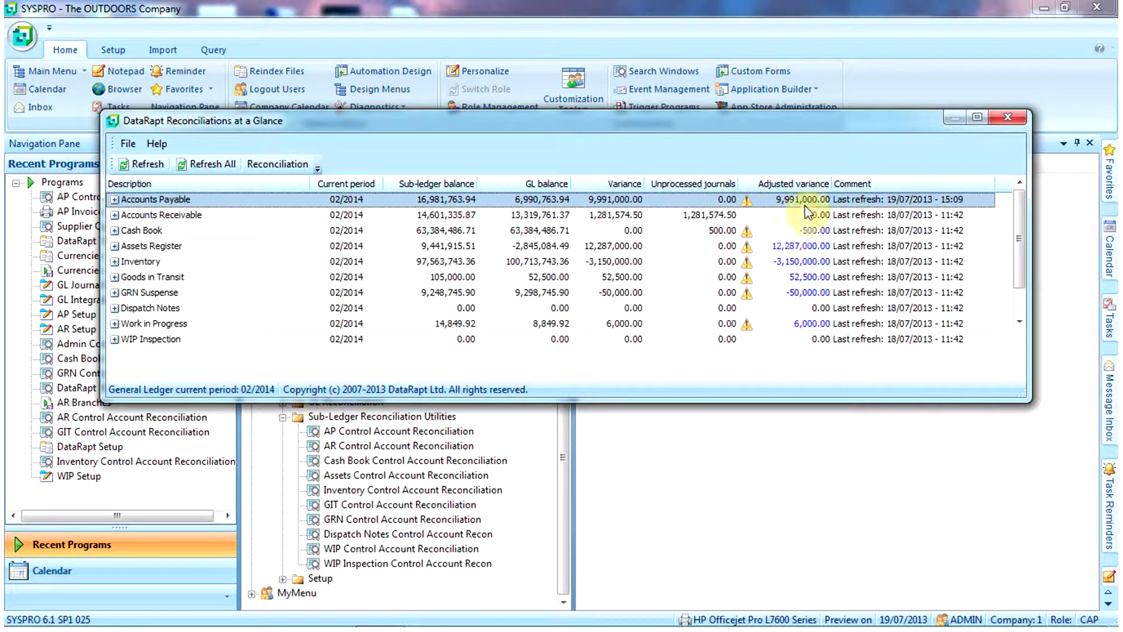
right_click(645, 199)
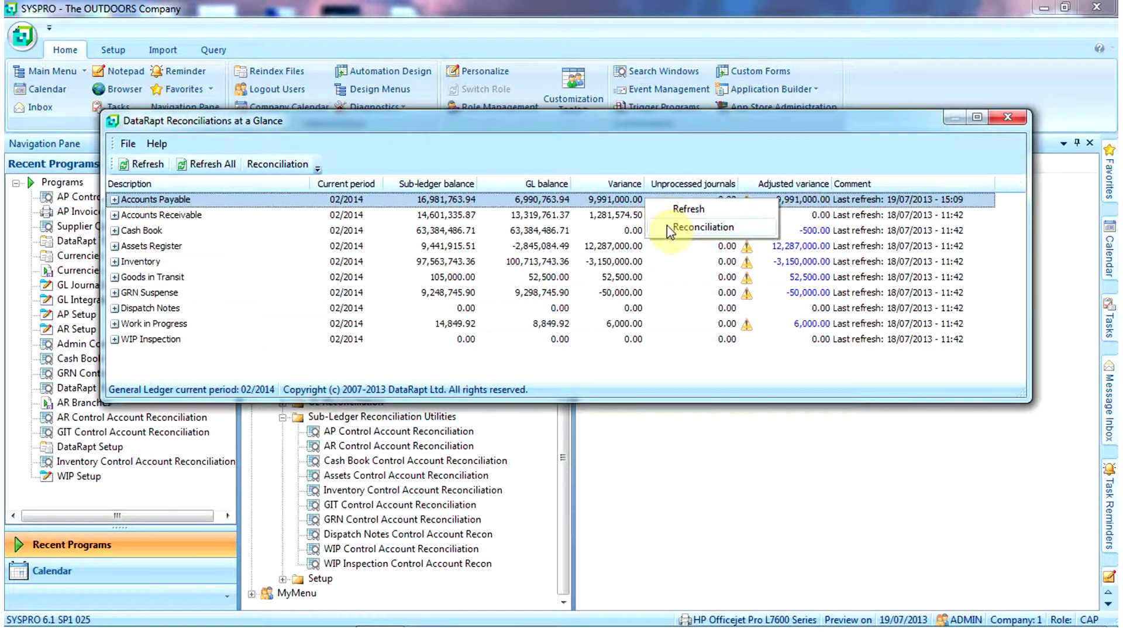
left_click(274, 166)
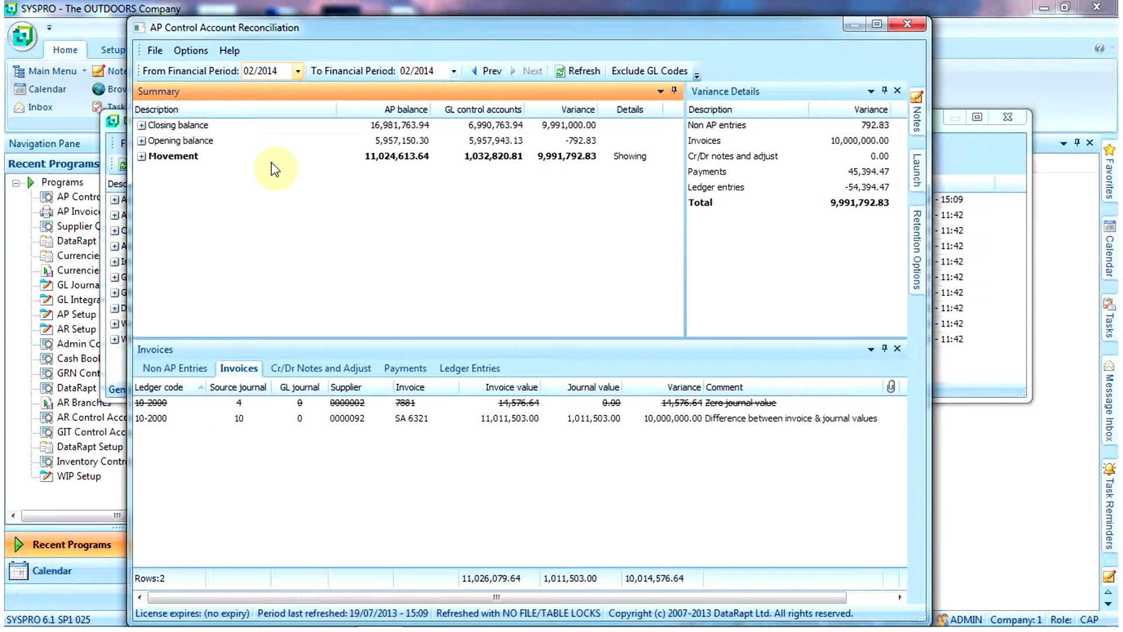
Close the AP Control Account Reconciliation and view the actions available for Accounts Payable in the at-a-glance overview.
left_click(907, 23)
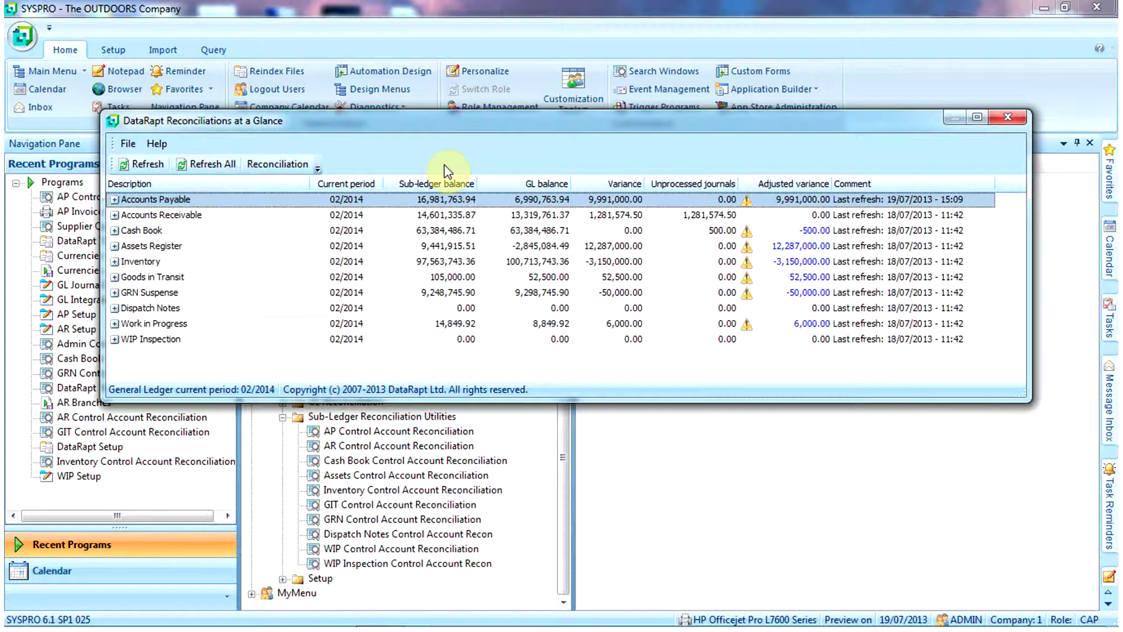
right_click(155, 201)
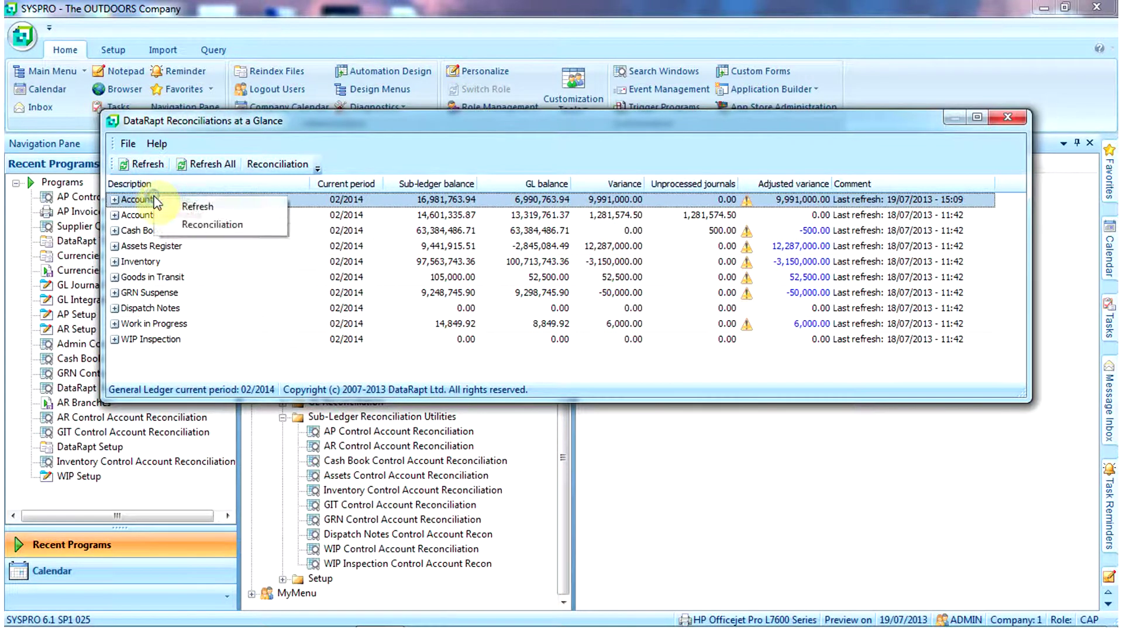
left_click(354, 157)
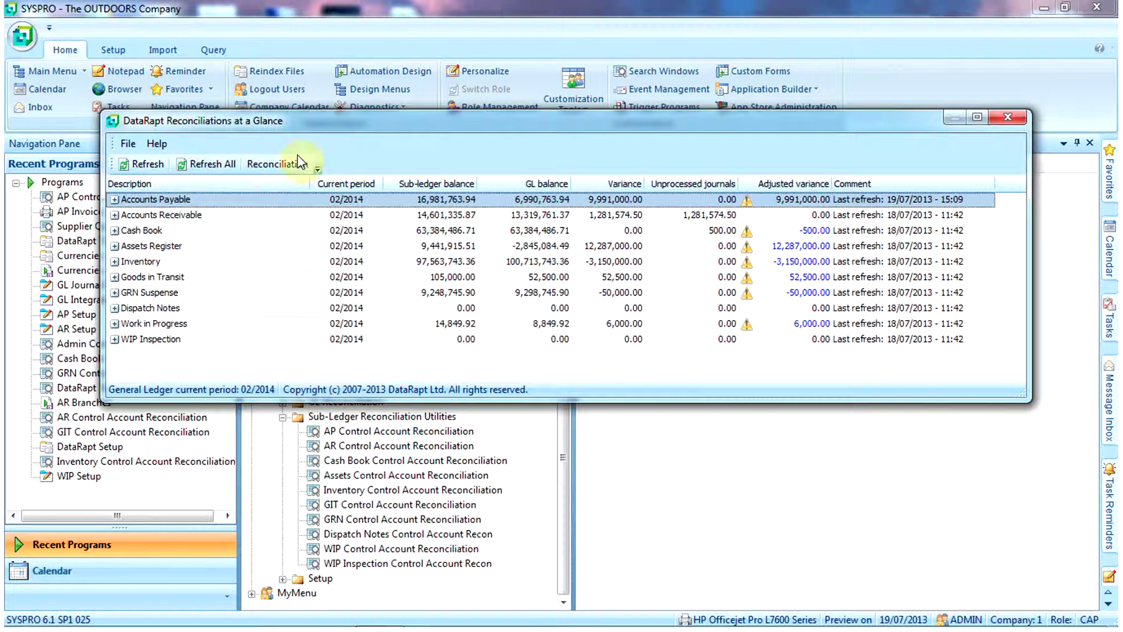